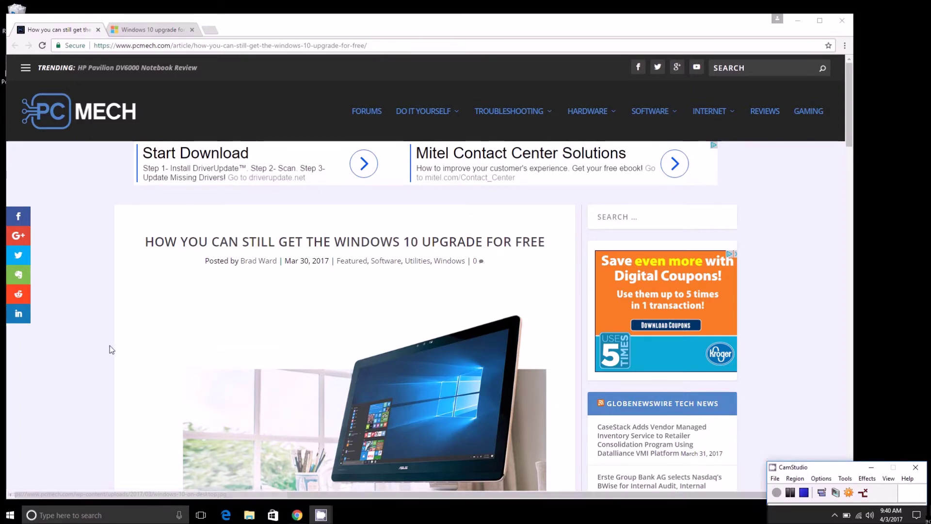
{"action": "scroll", "coordinate": [91, 327], "scroll_direction": "down", "scroll_amount": 4}
{"action": "scroll", "coordinate": [136, 221], "scroll_direction": "up", "scroll_amount": 3}
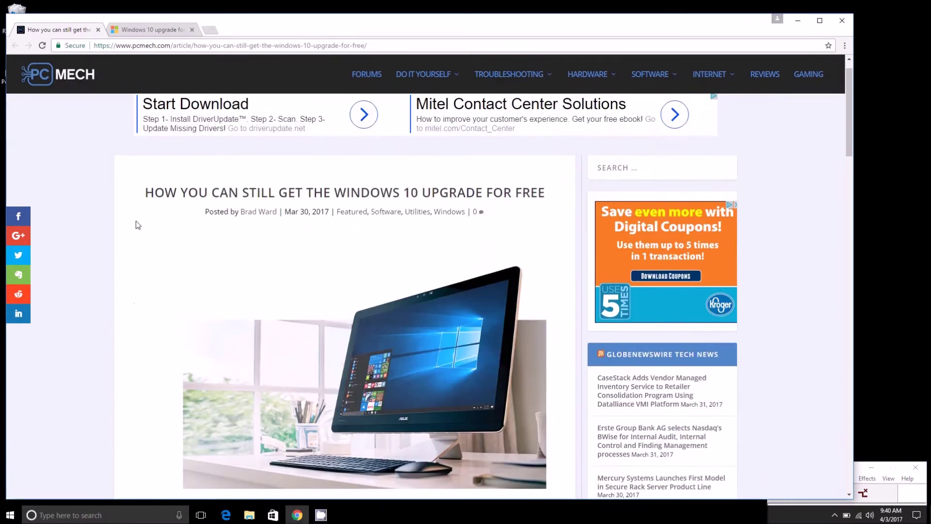
Step: On the Windows 10 upgrade tab, start the UPGRADE NOW download of the upgrade assistant
{"action": "left_click", "coordinate": [148, 30]}
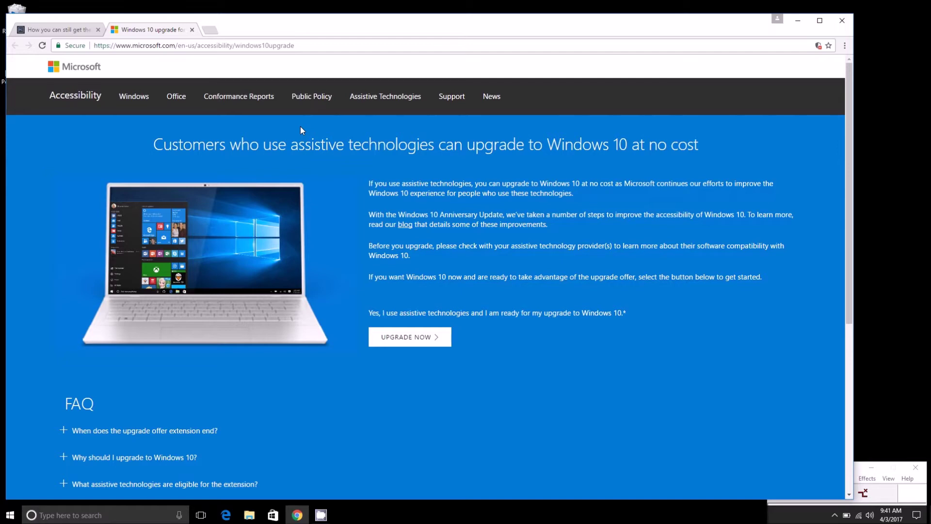
{"action": "scroll", "coordinate": [570, 287], "scroll_direction": "down", "scroll_amount": 1}
{"action": "scroll", "coordinate": [581, 276], "scroll_direction": "up", "scroll_amount": 1}
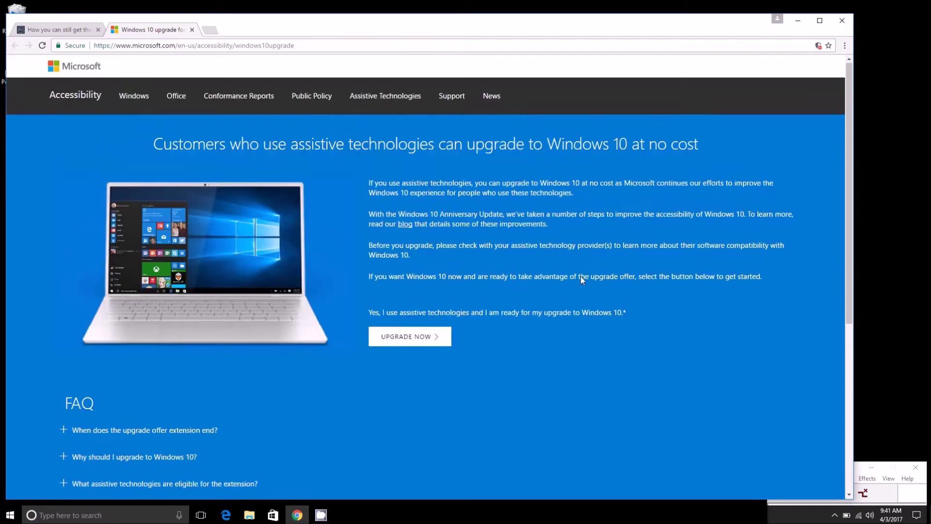
{"action": "left_click_drag", "start_coordinate": [95, 45], "coordinate": [296, 45]}
{"action": "left_click", "coordinate": [317, 65]}
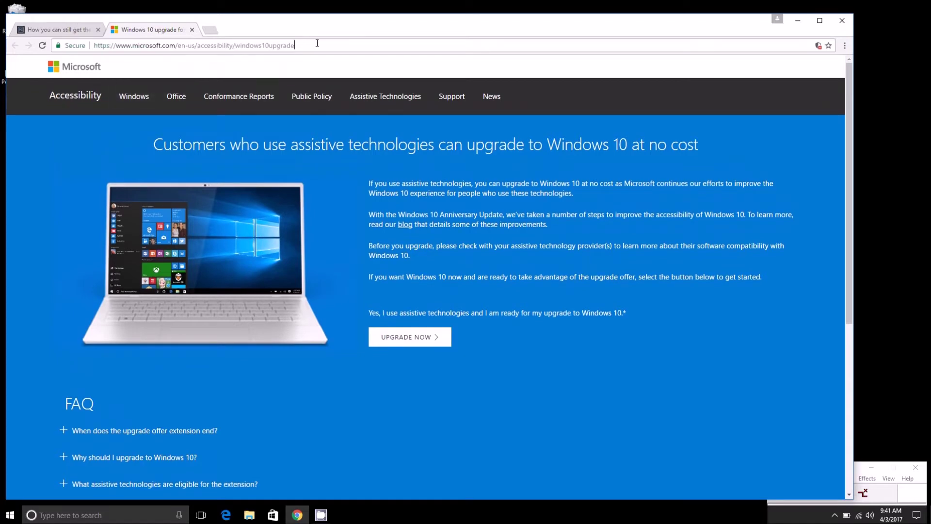
{"action": "left_click", "coordinate": [406, 341]}
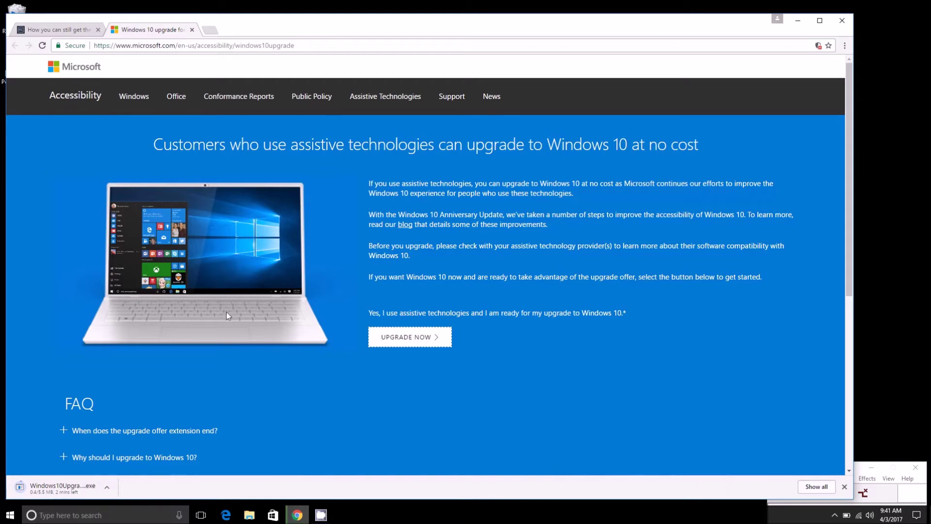
{"action": "left_click", "coordinate": [67, 30]}
{"action": "scroll", "coordinate": [343, 227], "scroll_direction": "down", "scroll_amount": 5}
{"action": "scroll", "coordinate": [343, 226], "scroll_direction": "down", "scroll_amount": 3}
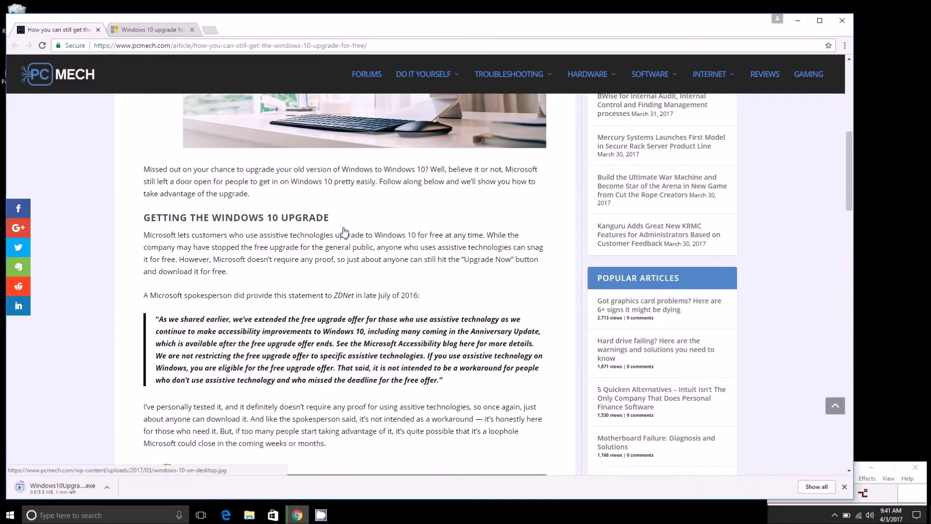
{"action": "scroll", "coordinate": [344, 231], "scroll_direction": "down", "scroll_amount": 2}
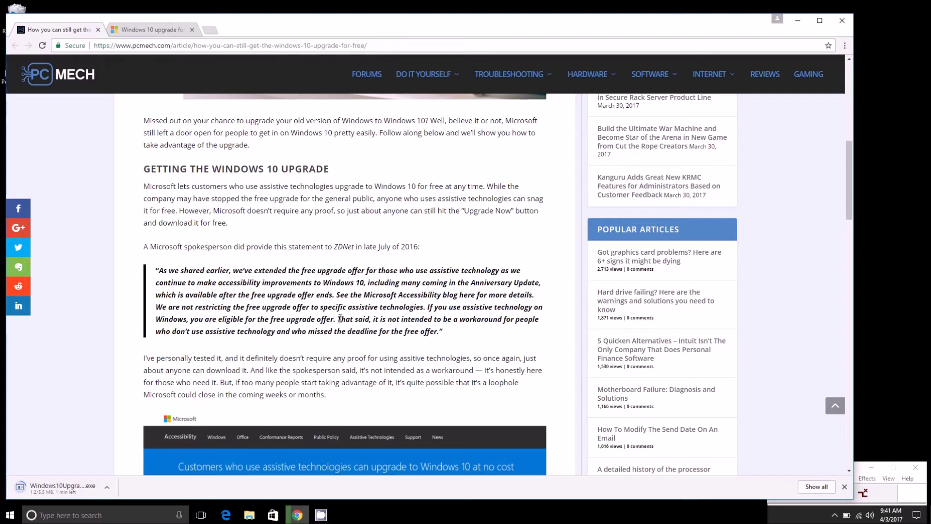
{"action": "mouse_move", "coordinate": [339, 319]}
{"action": "left_mouse_down"}
{"action": "mouse_move", "coordinate": [509, 320]}
{"action": "mouse_move", "coordinate": [295, 333]}
{"action": "mouse_move", "coordinate": [440, 332]}
{"action": "left_mouse_up"}
{"action": "left_click", "coordinate": [374, 320]}
{"action": "left_click", "coordinate": [456, 340]}
{"action": "left_click", "coordinate": [141, 26]}
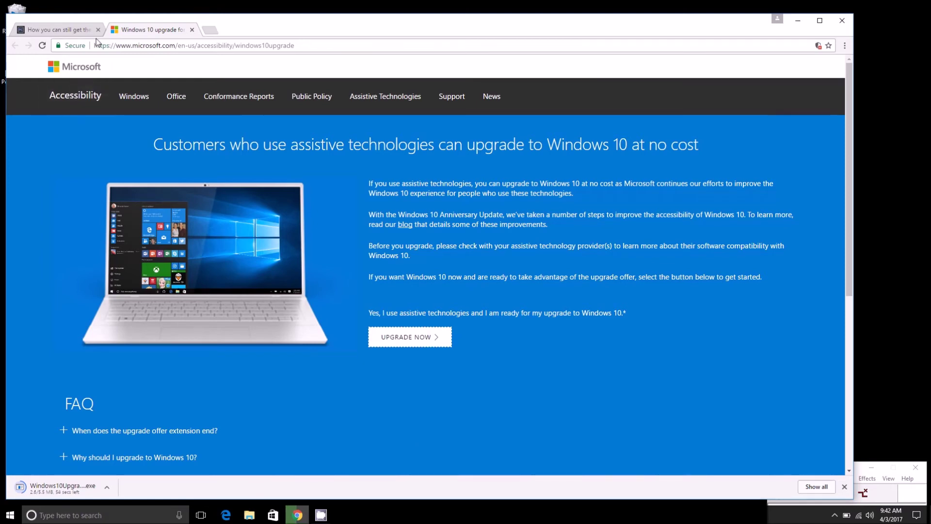
Step: Return to the PCMech tab with the 'How You Can Still Get the Windows 10 Upgrade for Free' article
{"action": "left_click", "coordinate": [58, 30]}
{"action": "scroll", "coordinate": [247, 196], "scroll_direction": "up", "scroll_amount": 8}
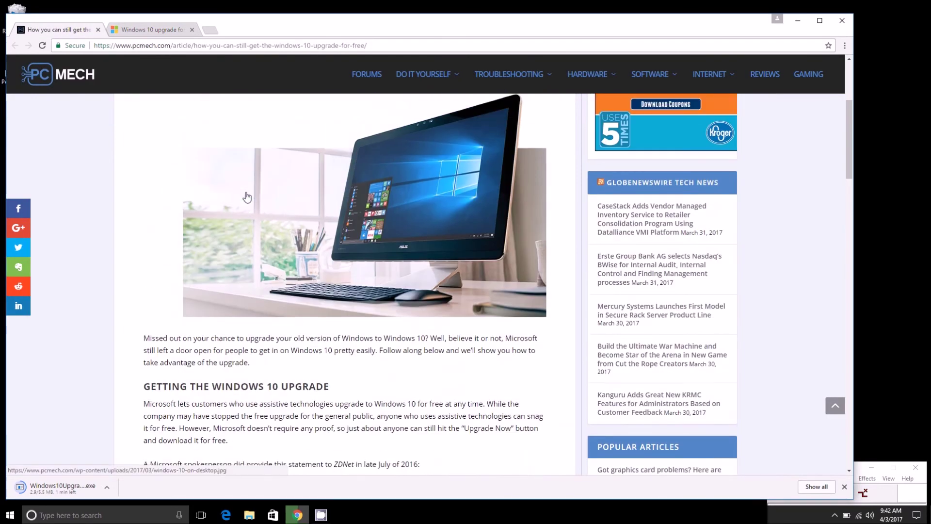
{"action": "scroll", "coordinate": [246, 197], "scroll_direction": "up", "scroll_amount": 8}
{"action": "scroll", "coordinate": [246, 197], "scroll_direction": "up", "scroll_amount": 2}
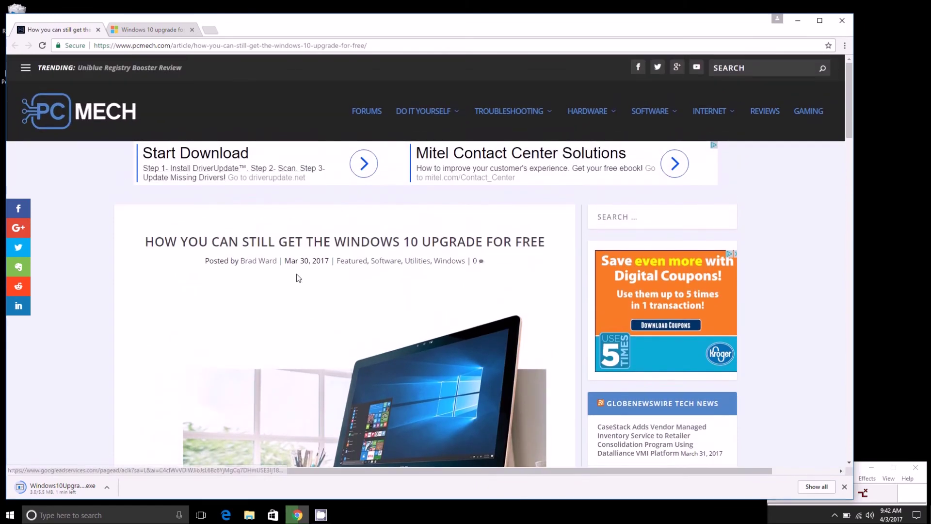
{"action": "scroll", "coordinate": [297, 277], "scroll_direction": "down", "scroll_amount": 3}
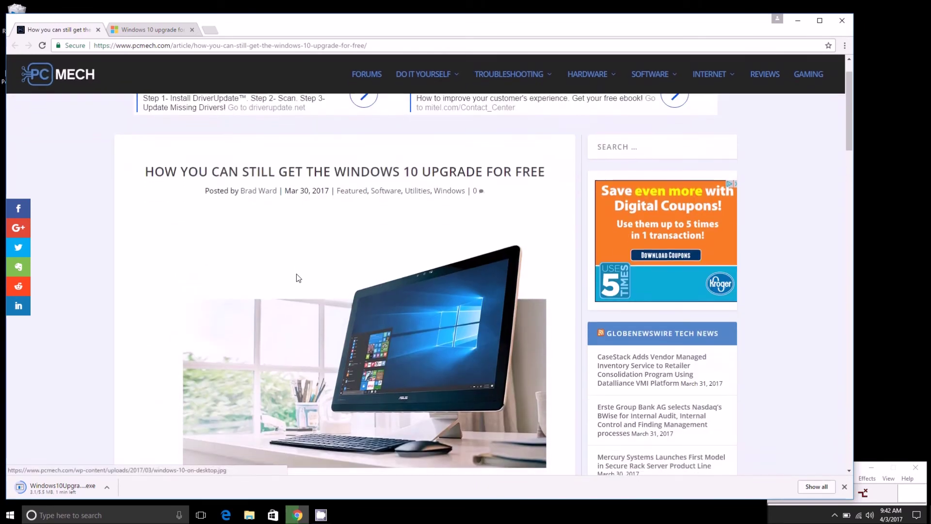